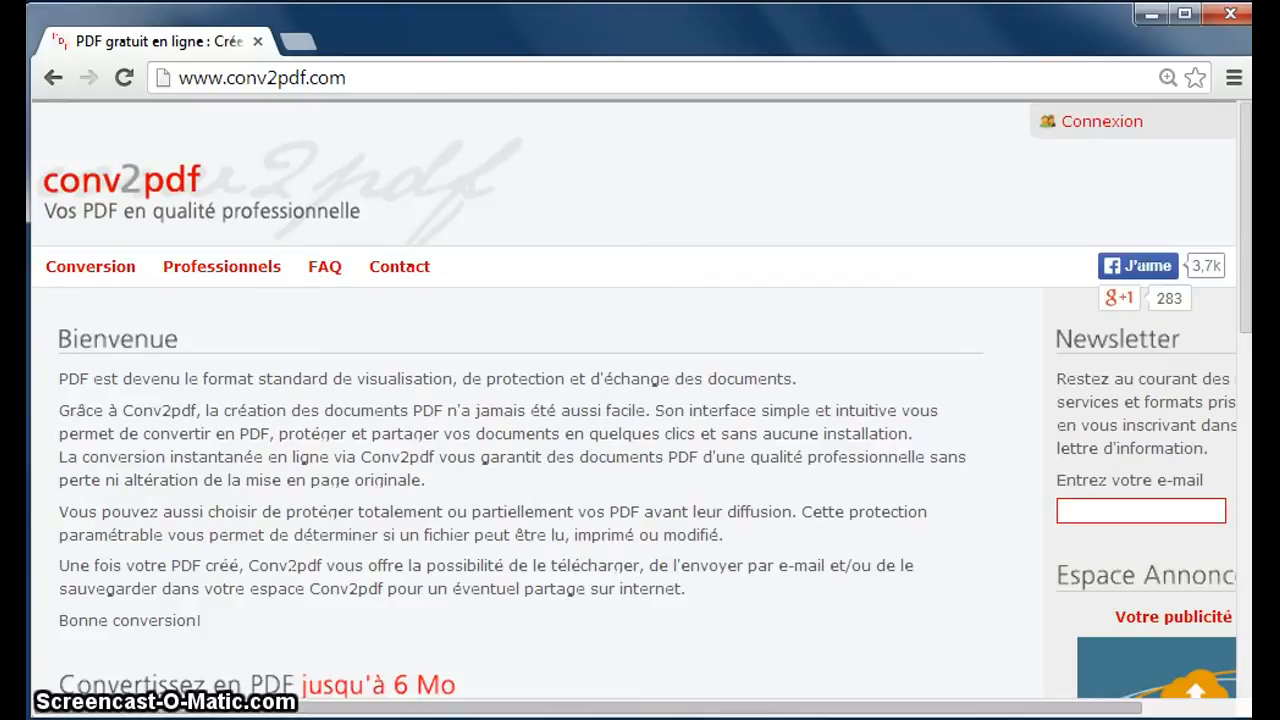
Select the conv2pdf site address in the address bar to point it out.
click(352, 77)
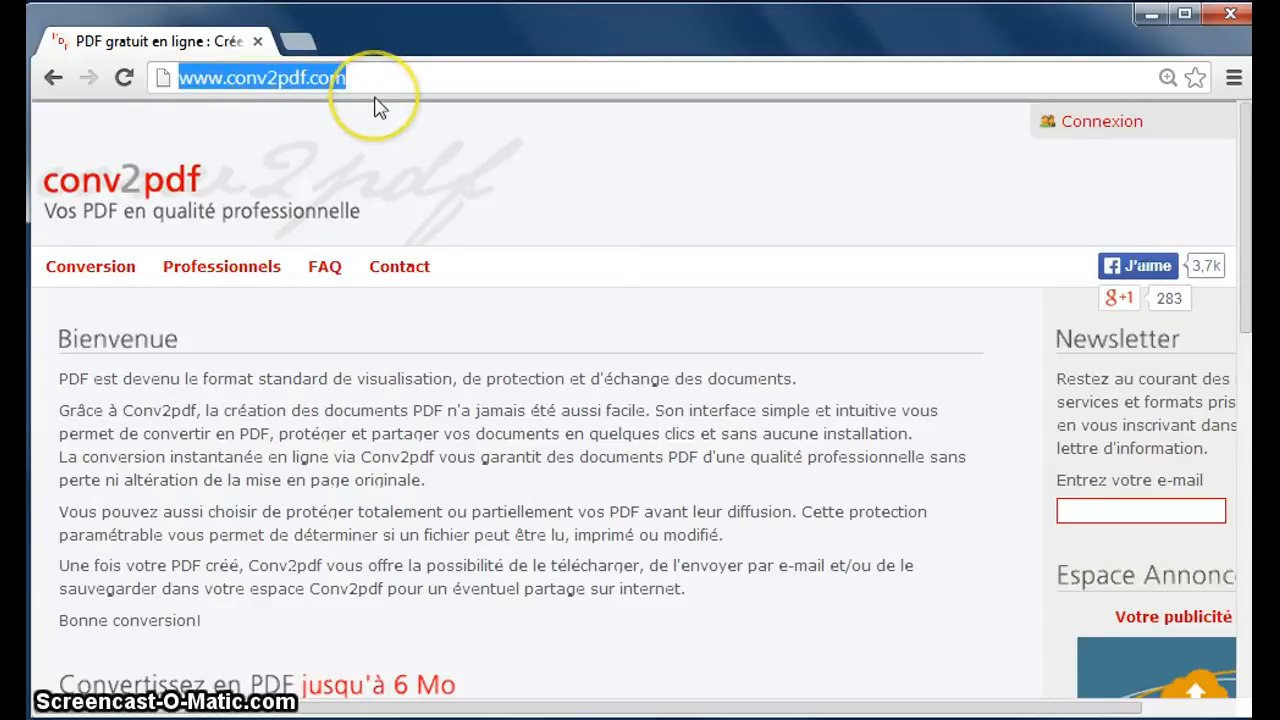
click(333, 78)
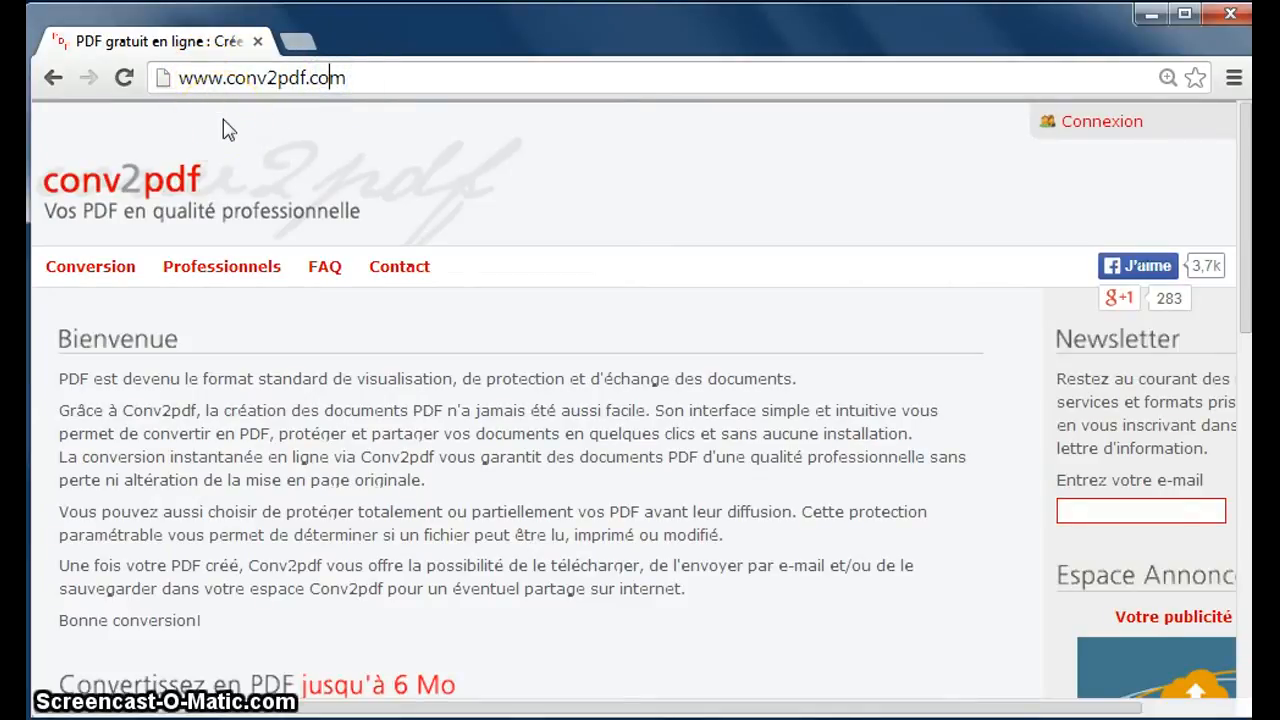
click(215, 82)
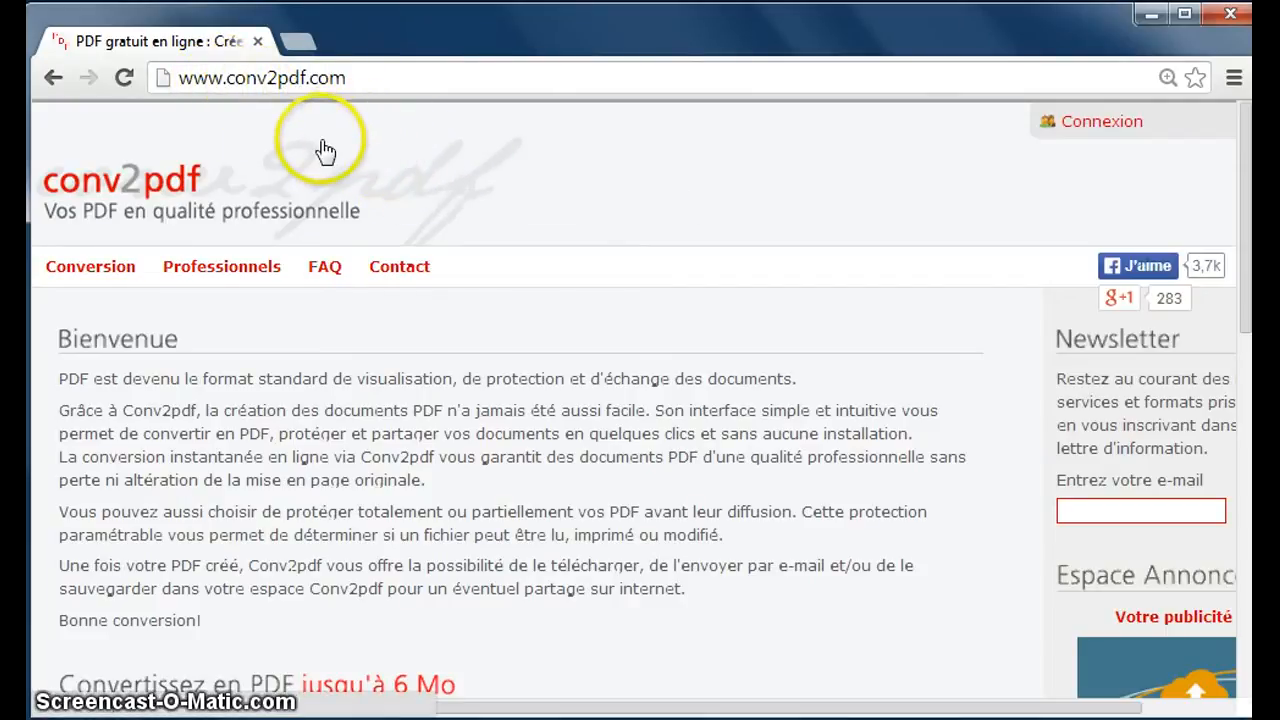
click(346, 76)
drag(346, 76, 150, 77)
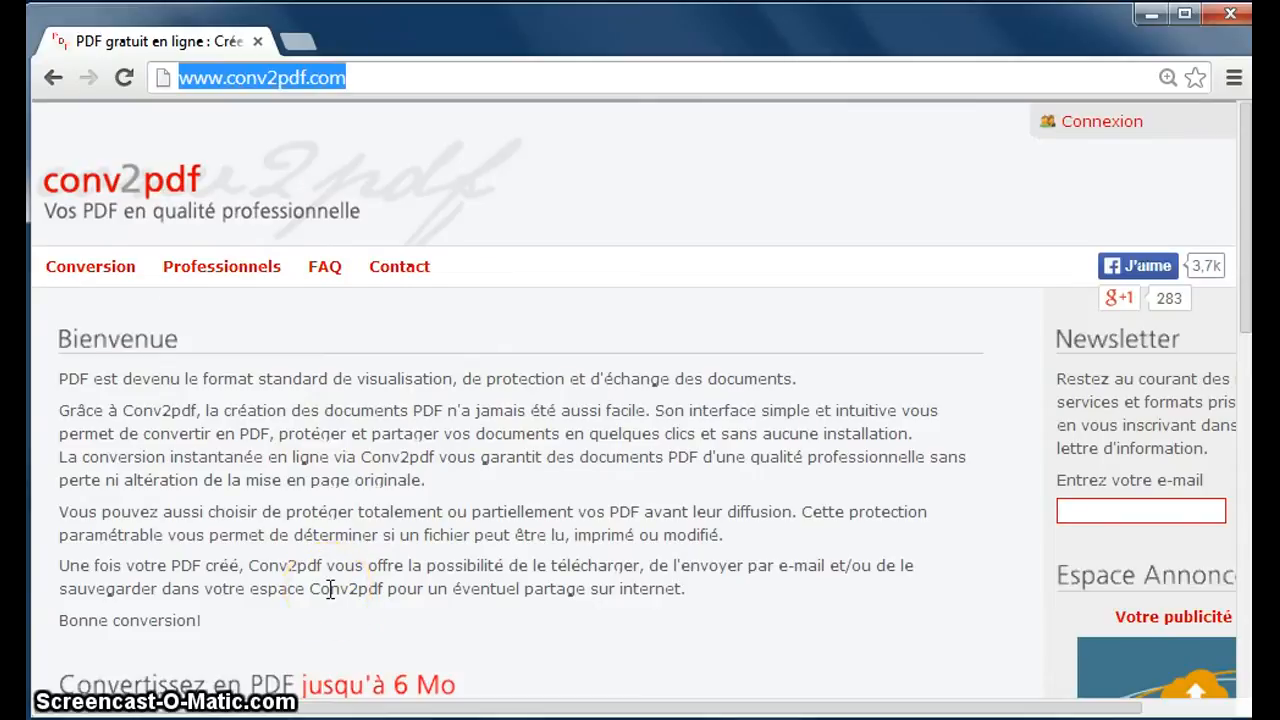
Scroll down to the Convertissez en PDF form and open the list of convertible formats.
scroll(330, 588, down, 2)
scroll(330, 590, down, 1)
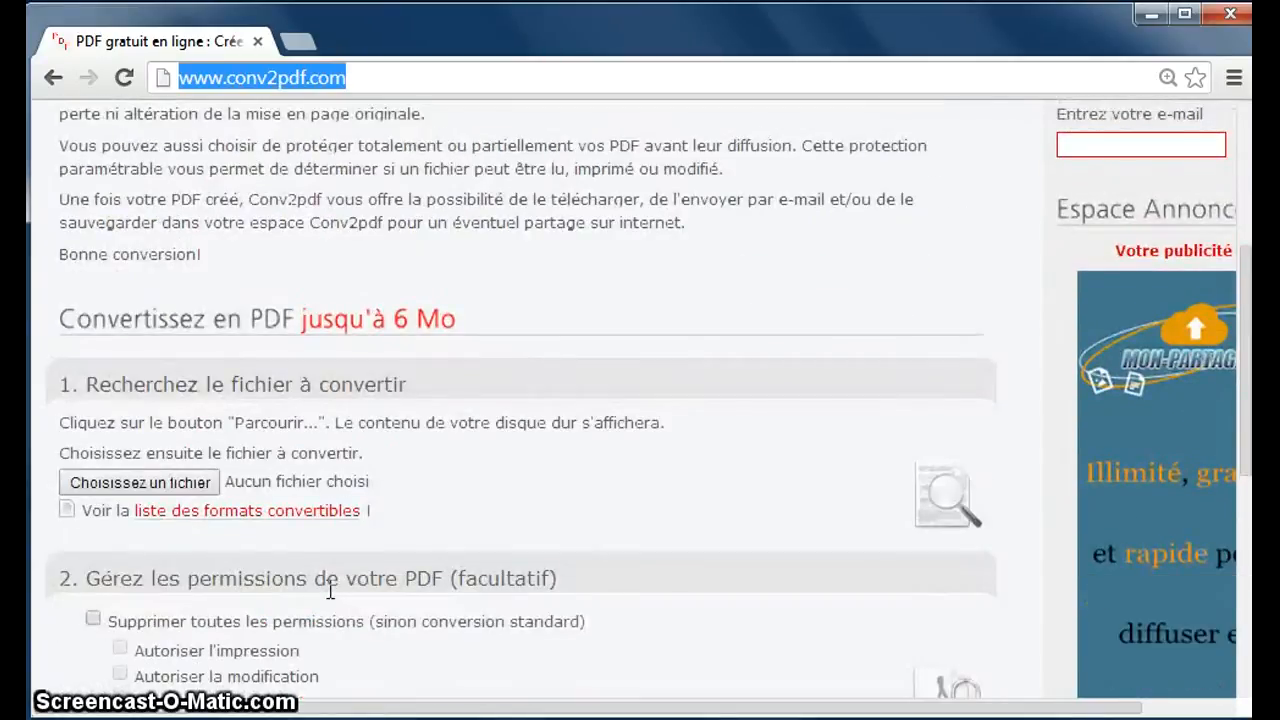
scroll(419, 545, down, 1)
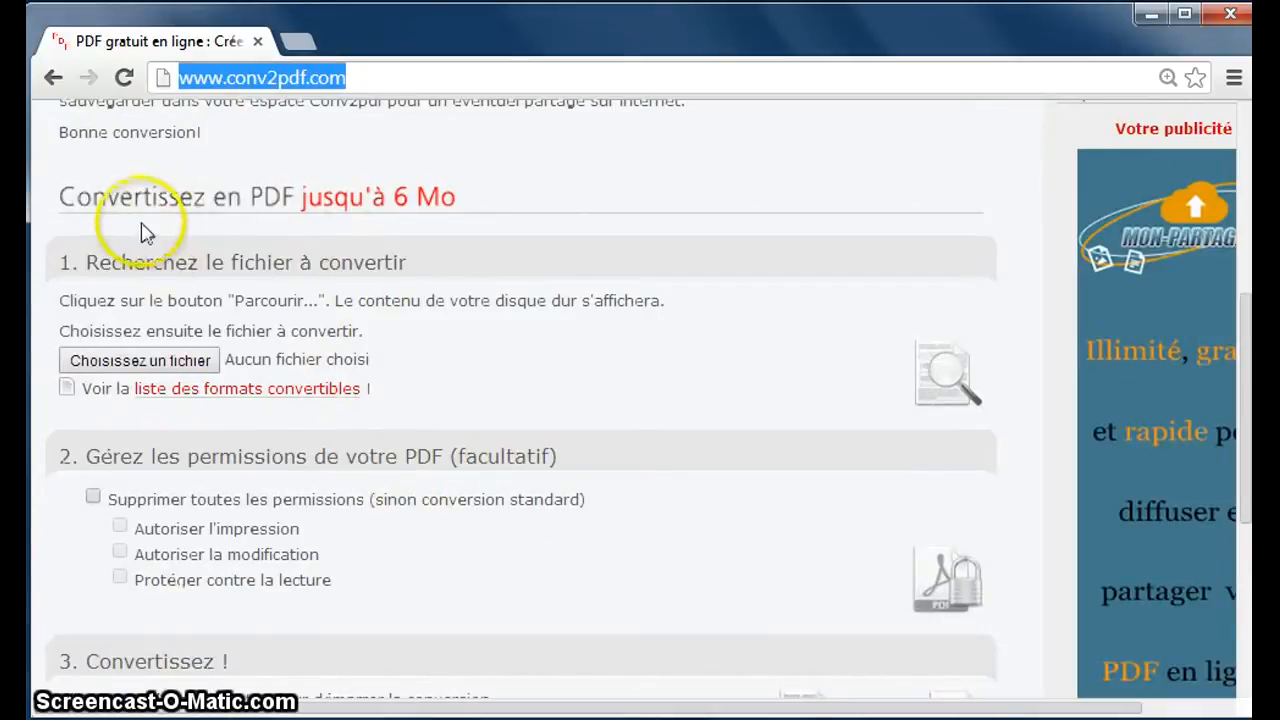
click(468, 207)
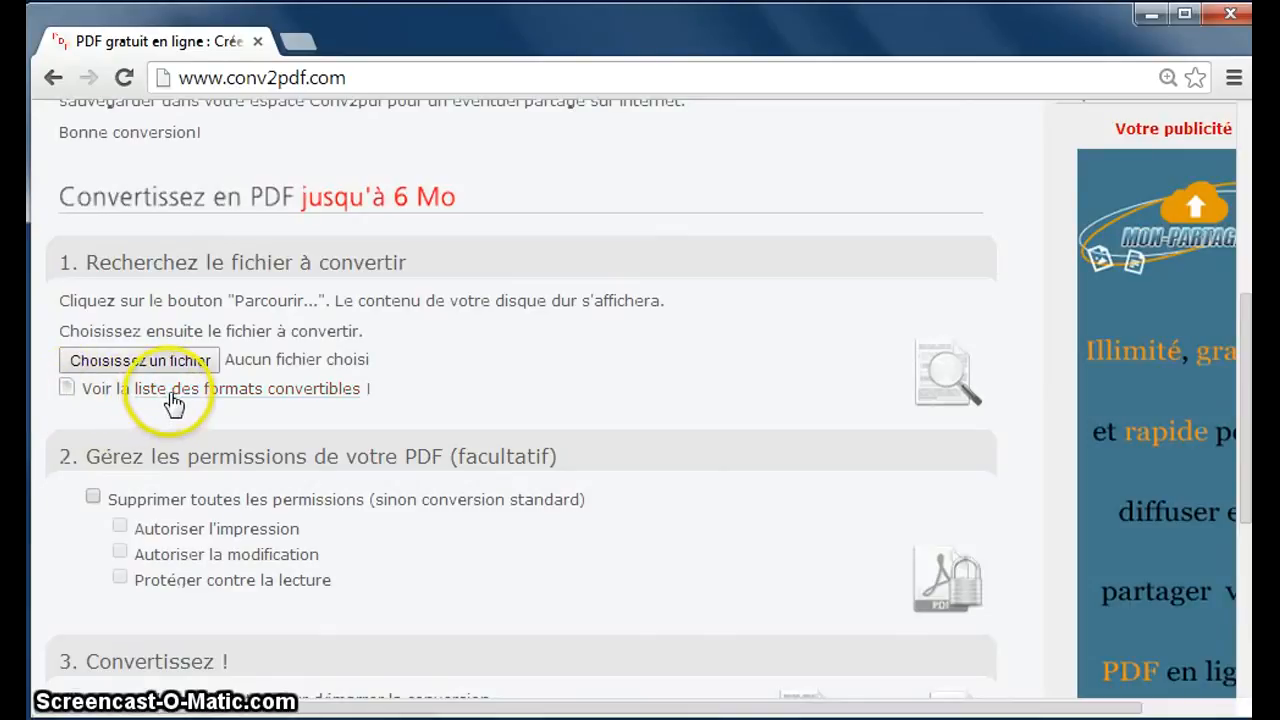
click(203, 400)
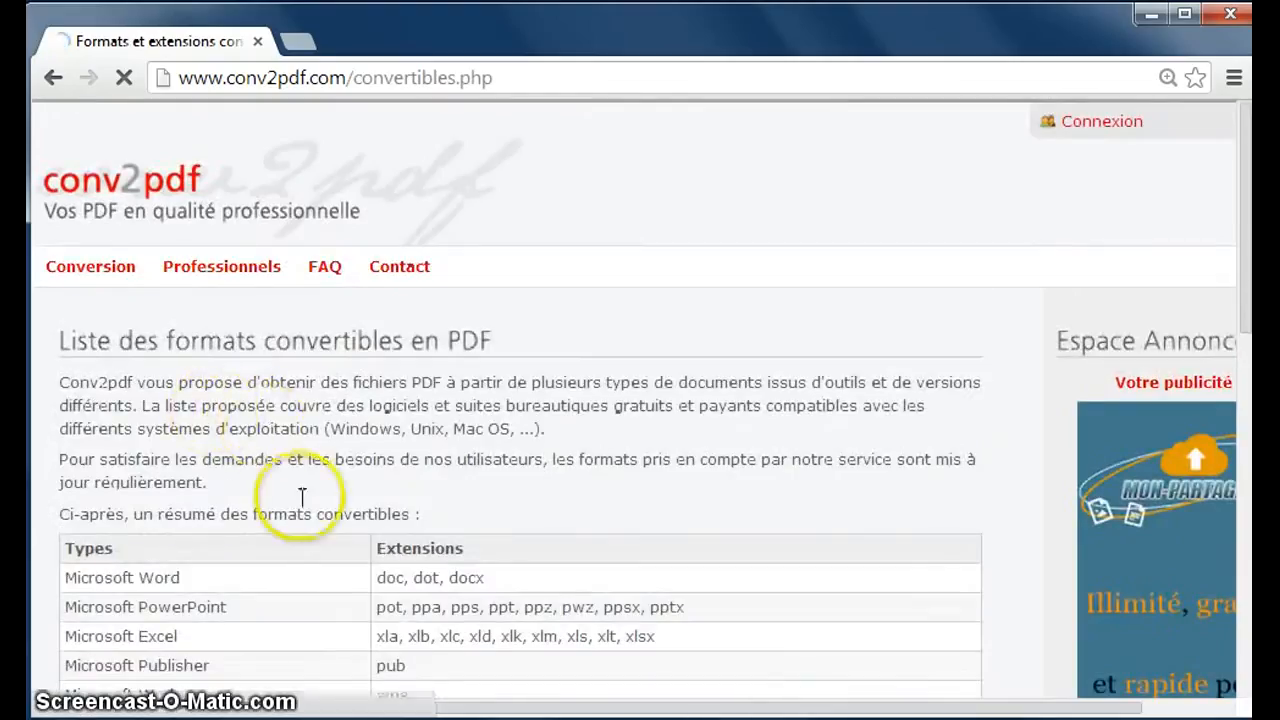
scroll(420, 565, down, 3)
scroll(386, 514, down, 1)
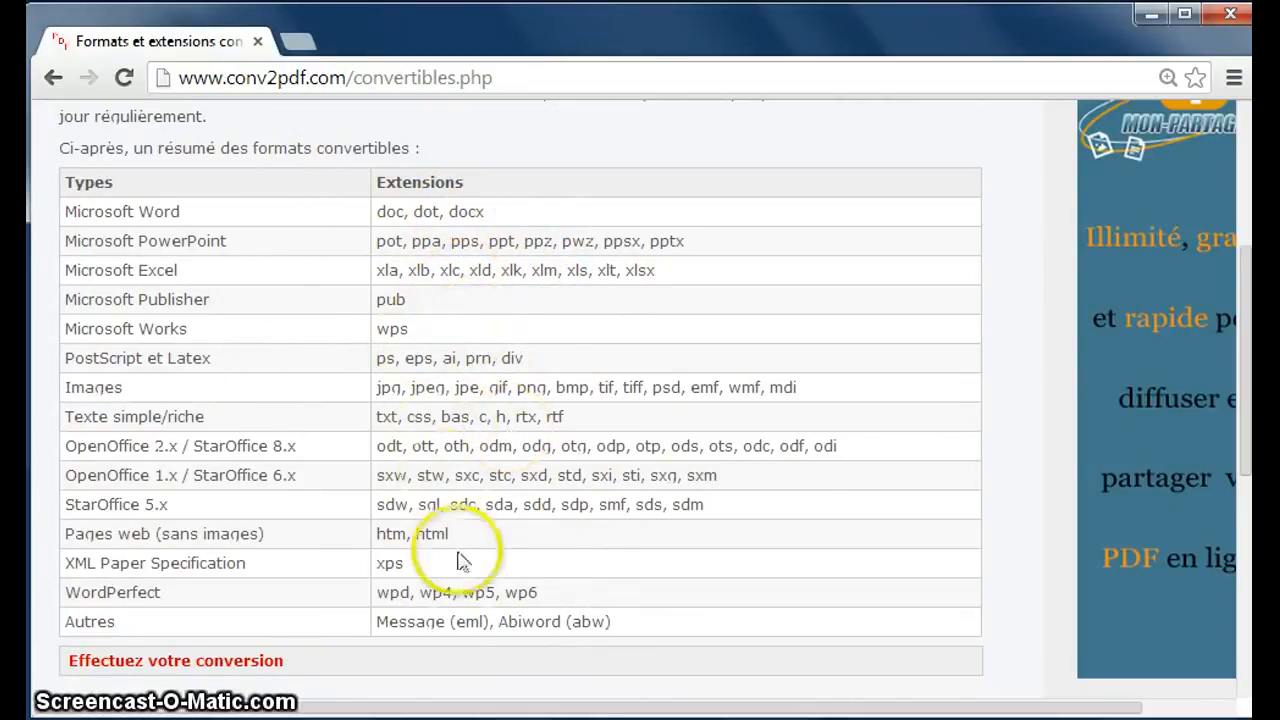
scroll(415, 630, up, 3)
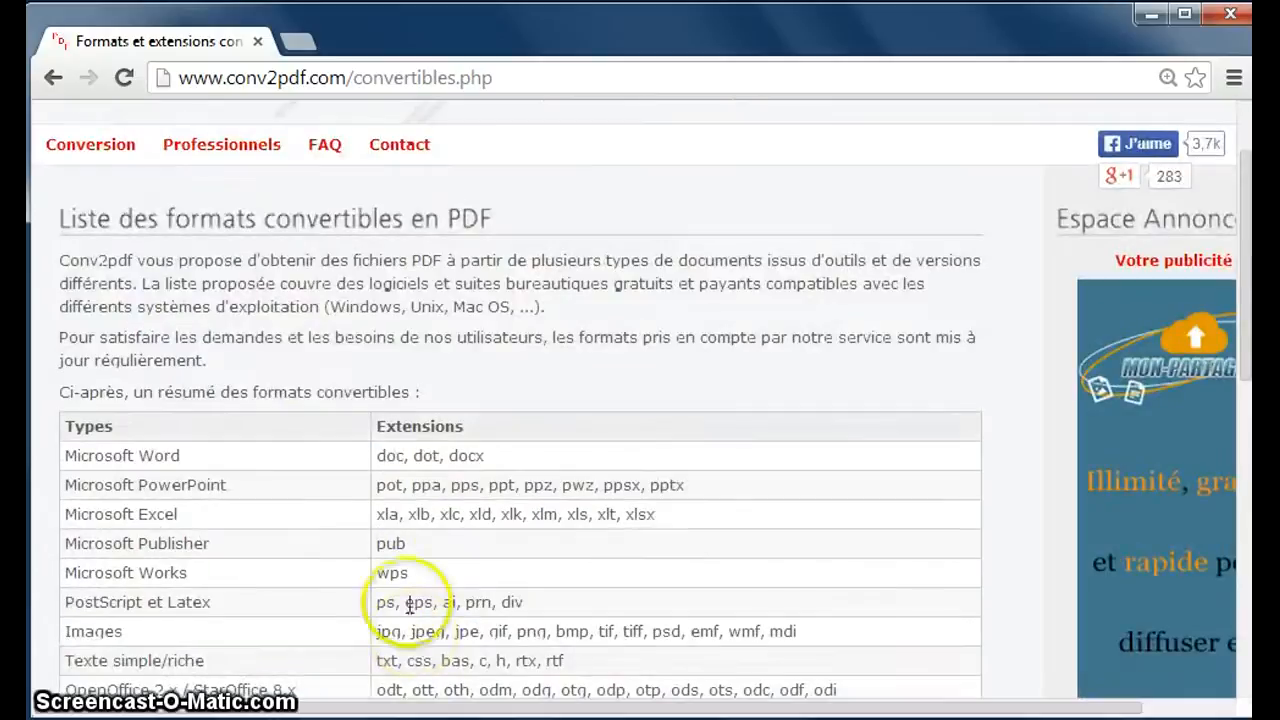
click(55, 78)
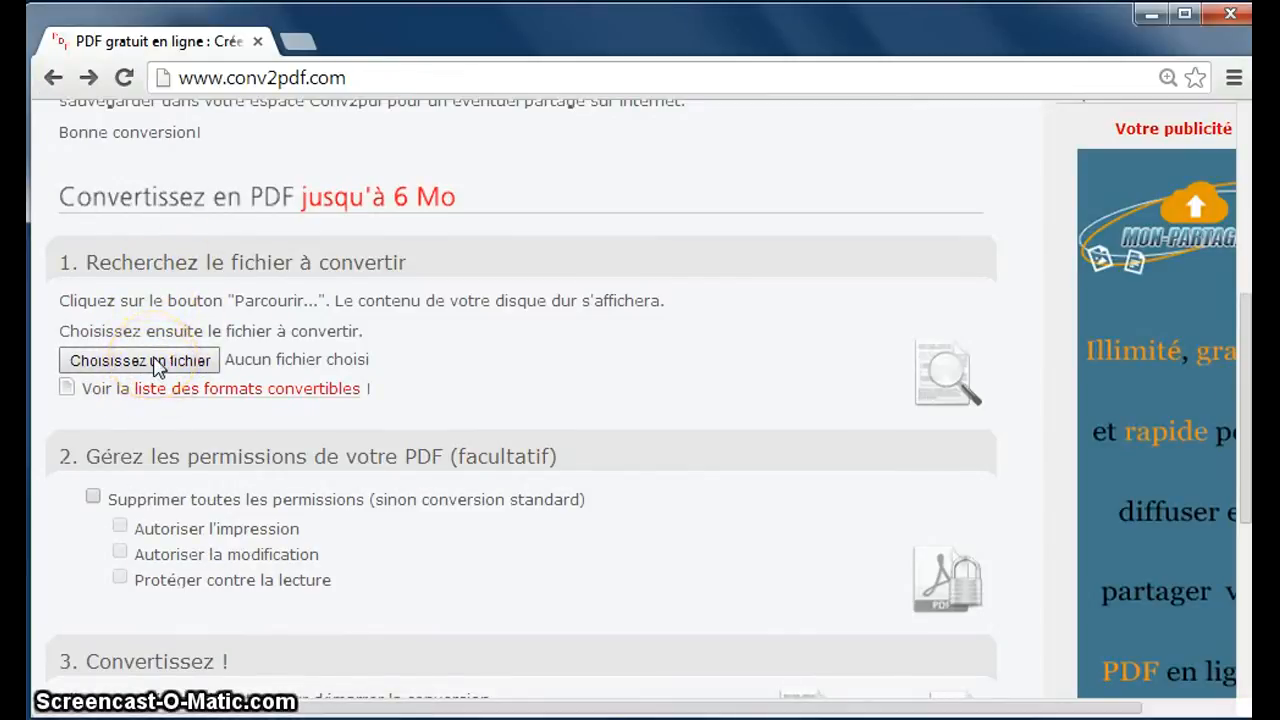
Browse to web2_Khalid.ppt in the Ouvrir dialog and load it as the file to convert.
click(147, 368)
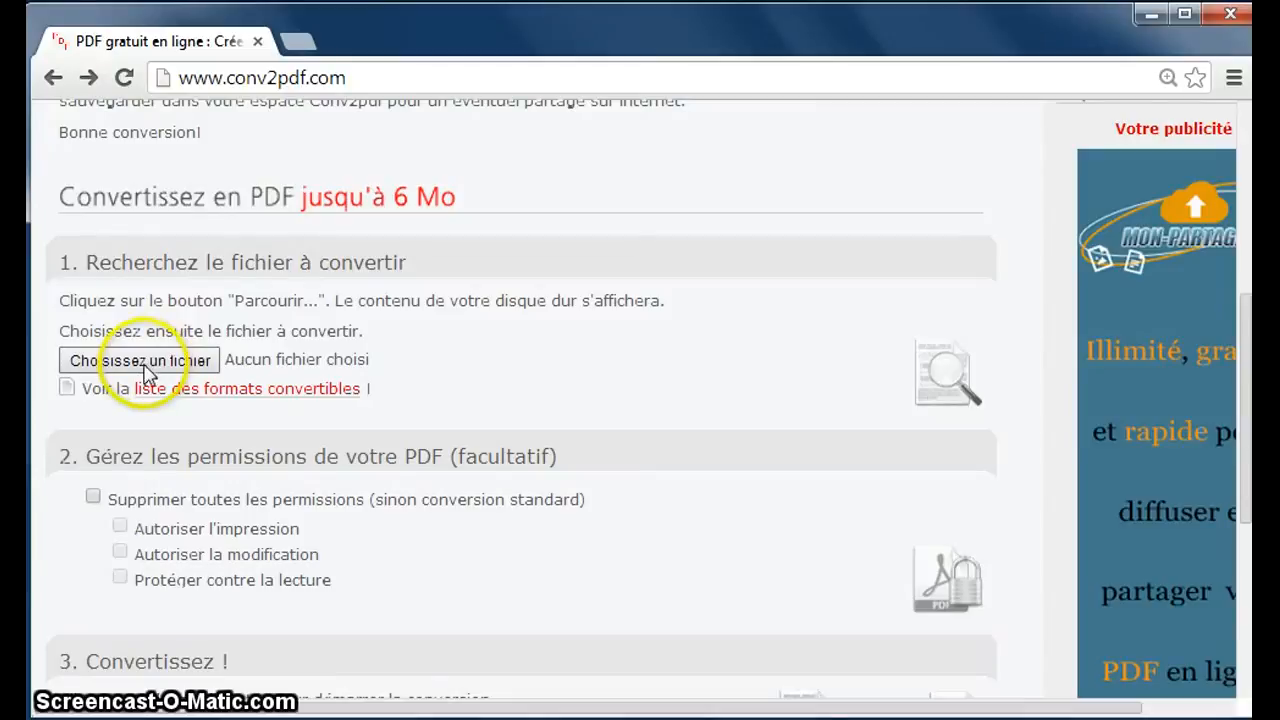
click(141, 361)
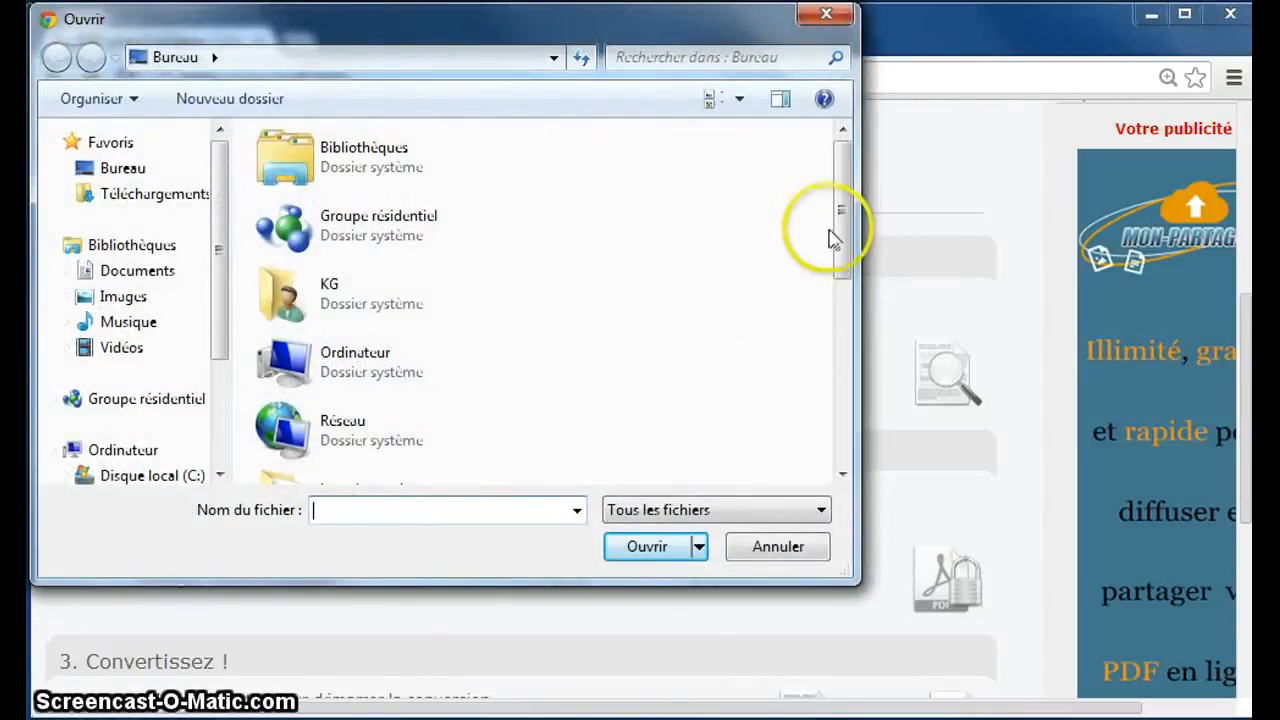
drag(841, 255, 839, 470)
click(422, 470)
click(660, 556)
double_click(436, 455)
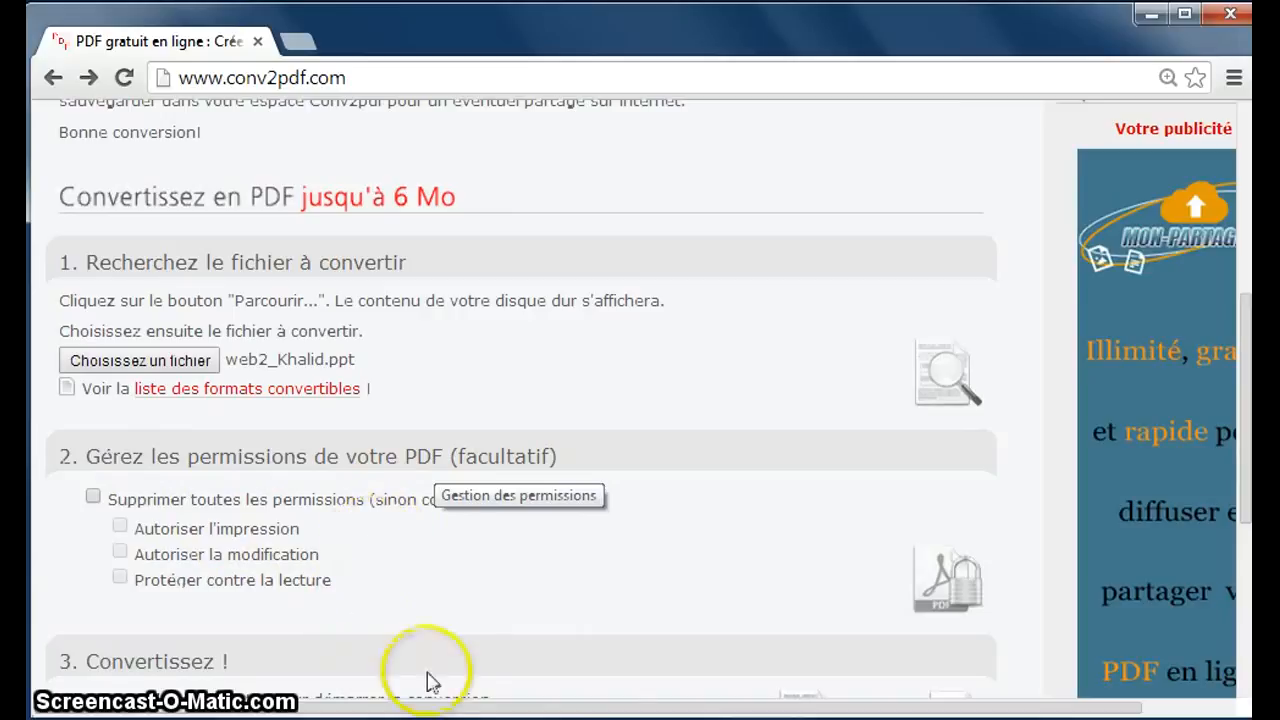
Restrict the PDF's permissions, enter the editing password and allow printing.
scroll(434, 594, down, 1)
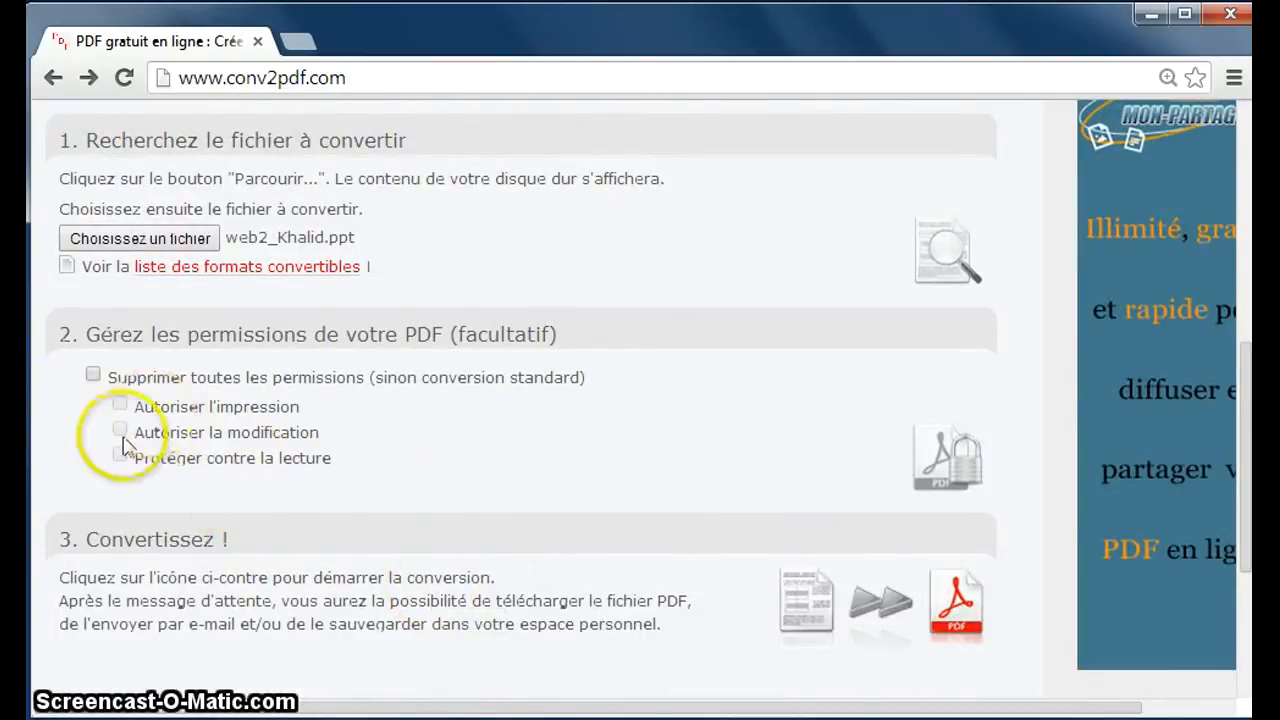
click(91, 374)
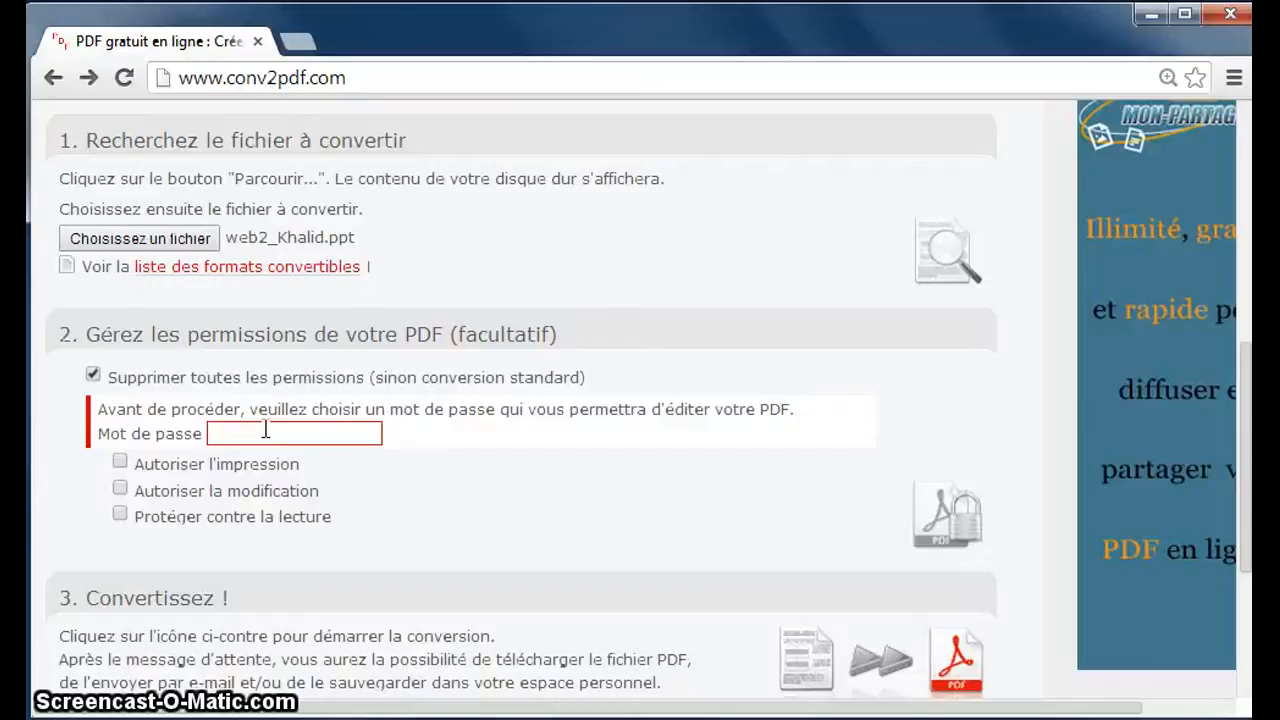
click(265, 432)
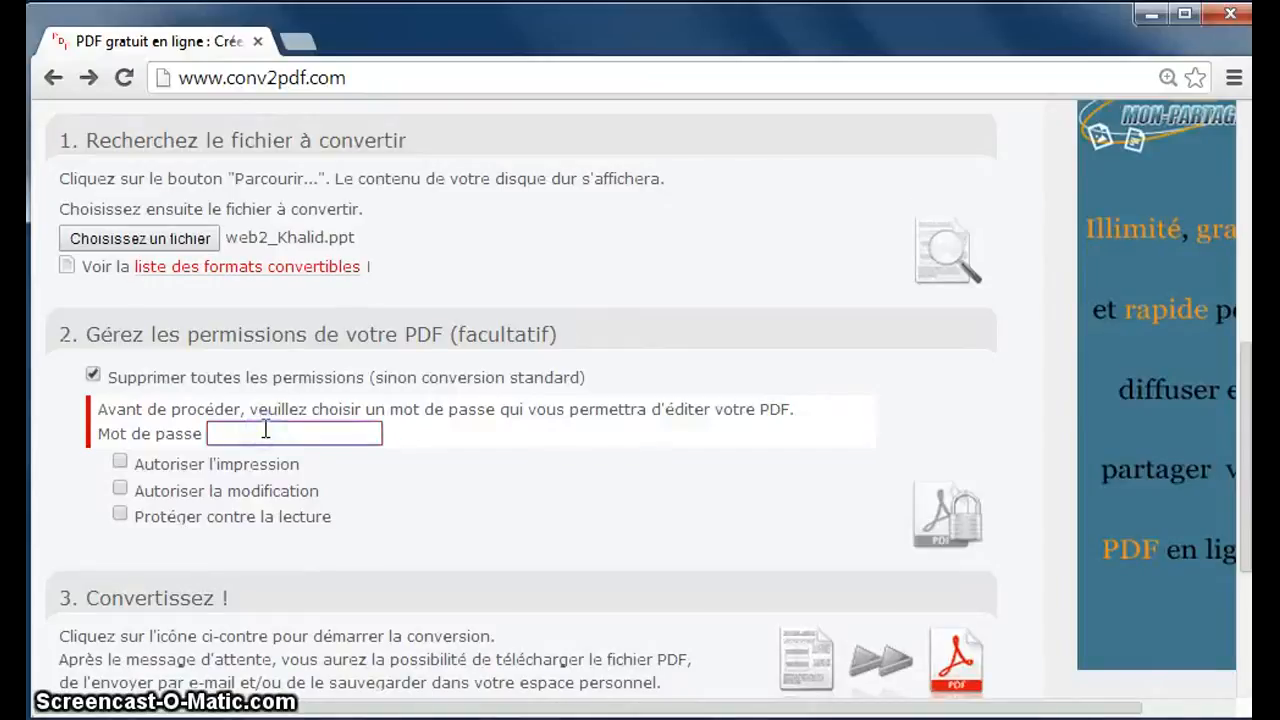
text(test)
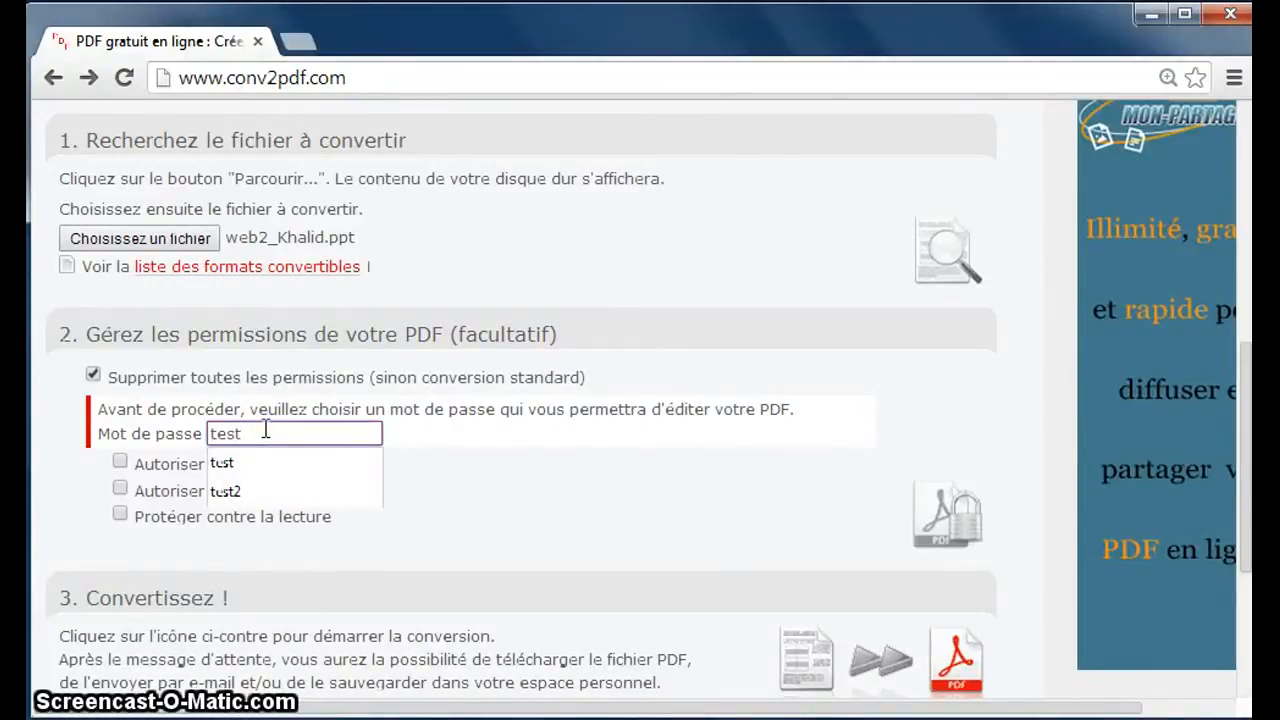
text(2)
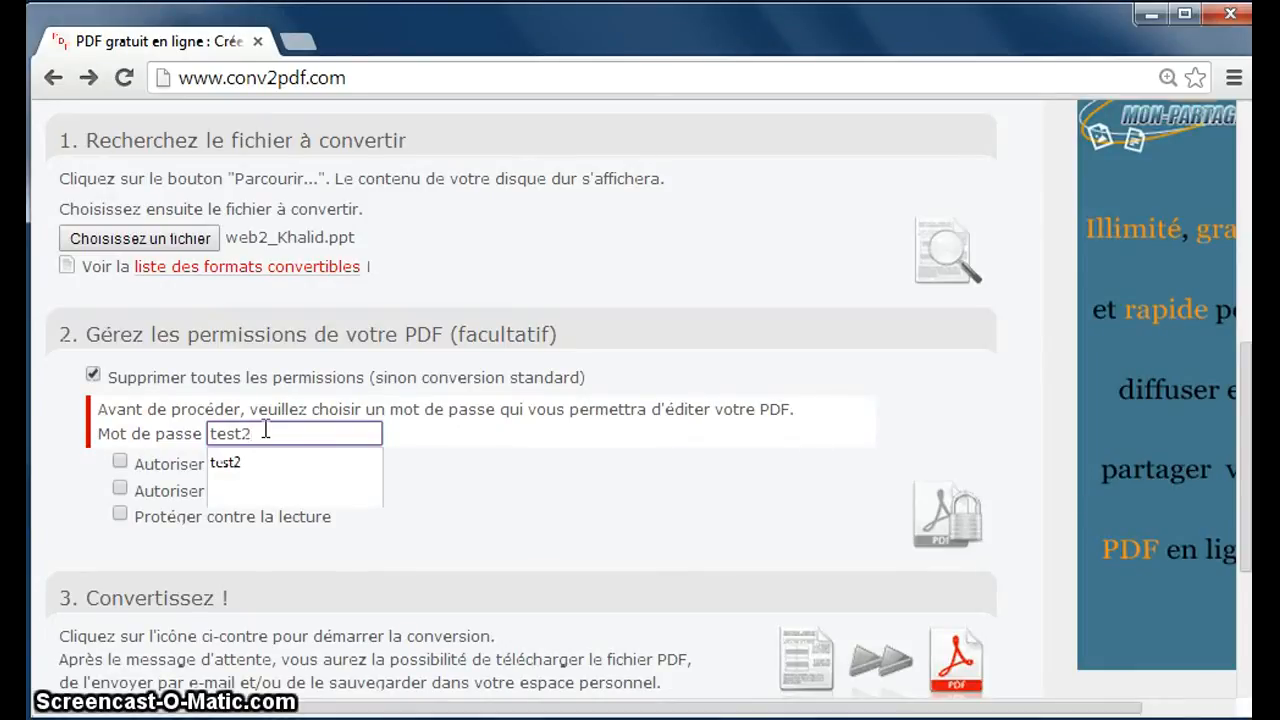
click(90, 490)
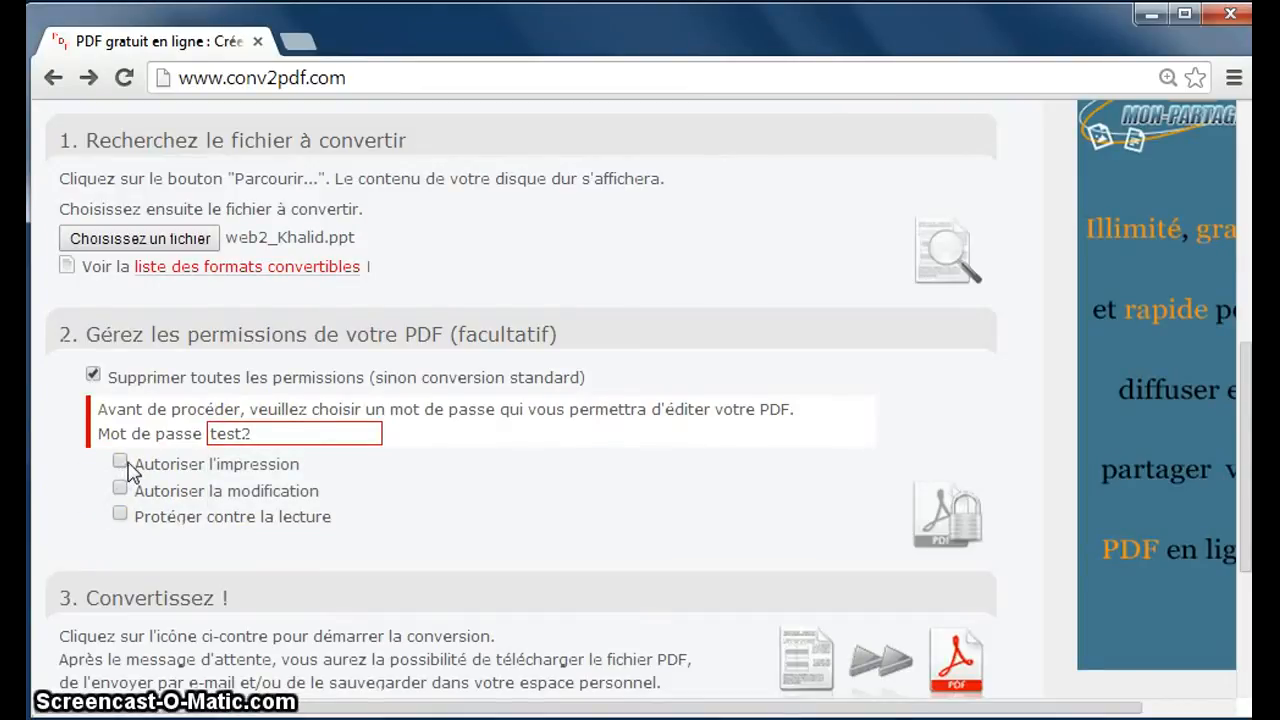
click(125, 460)
Try Protéger contre la lecture, then leave read protection turned off.
click(120, 515)
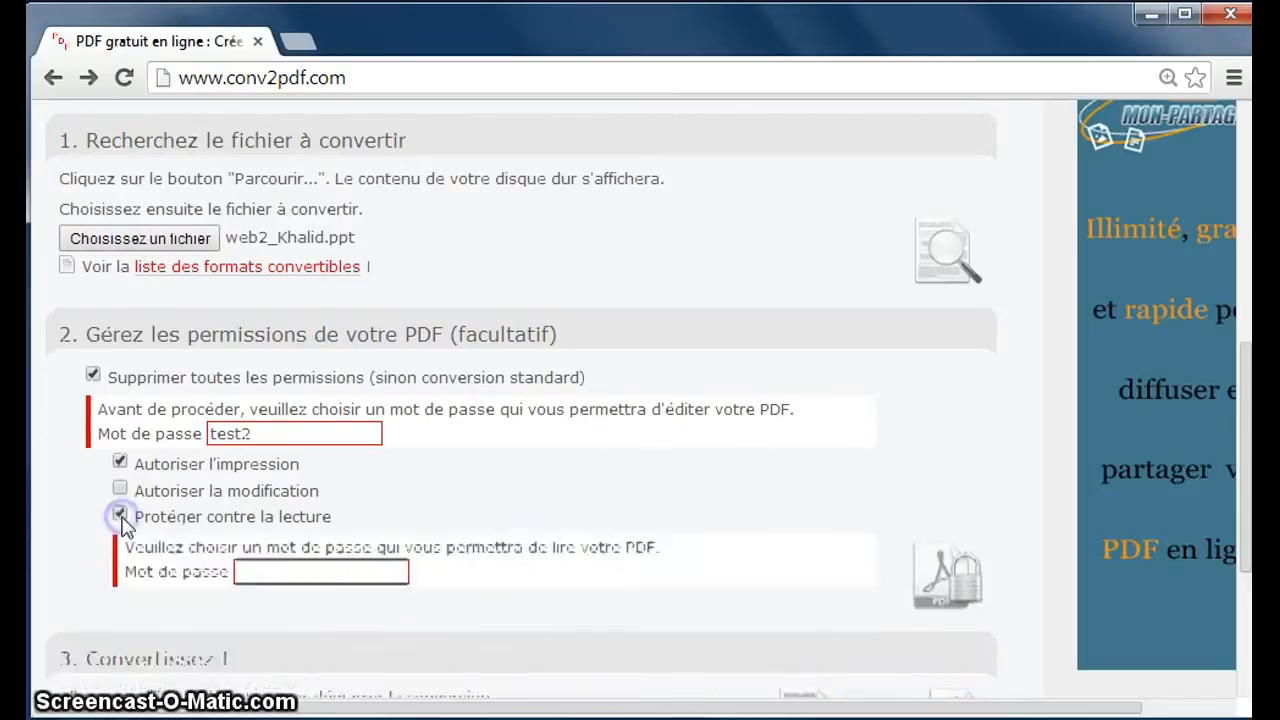
click(256, 573)
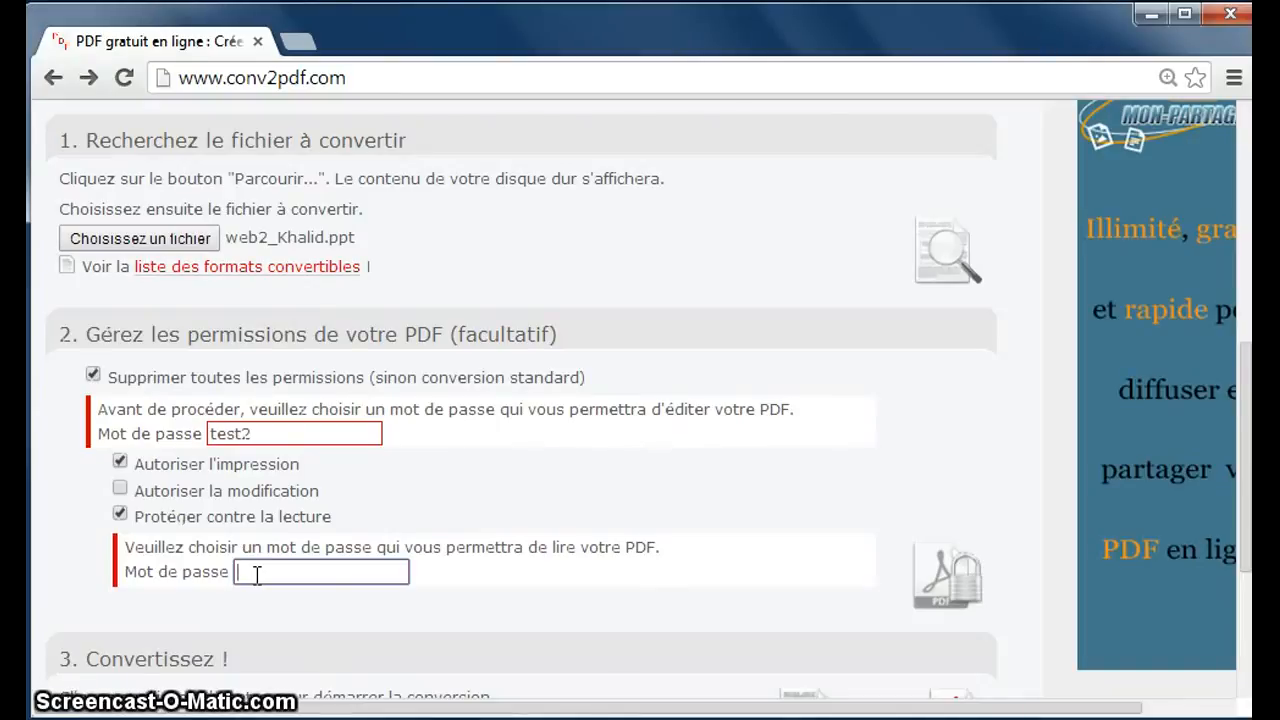
click(254, 573)
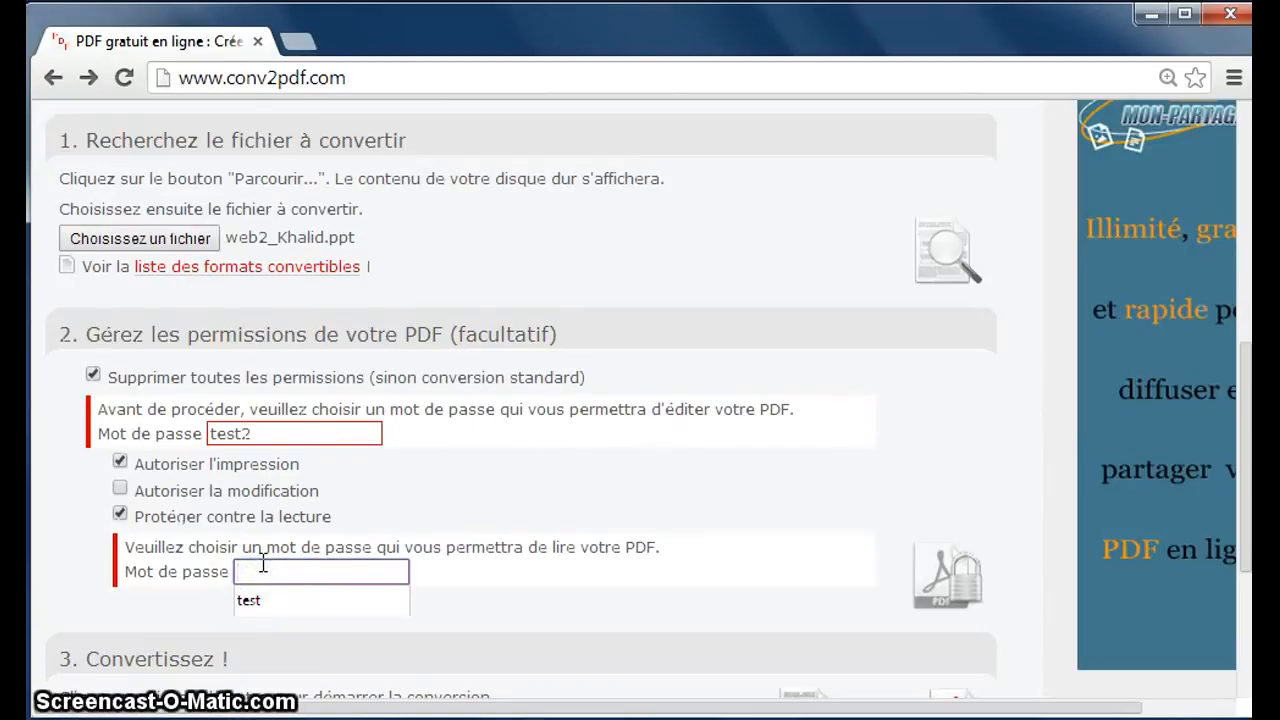
click(118, 516)
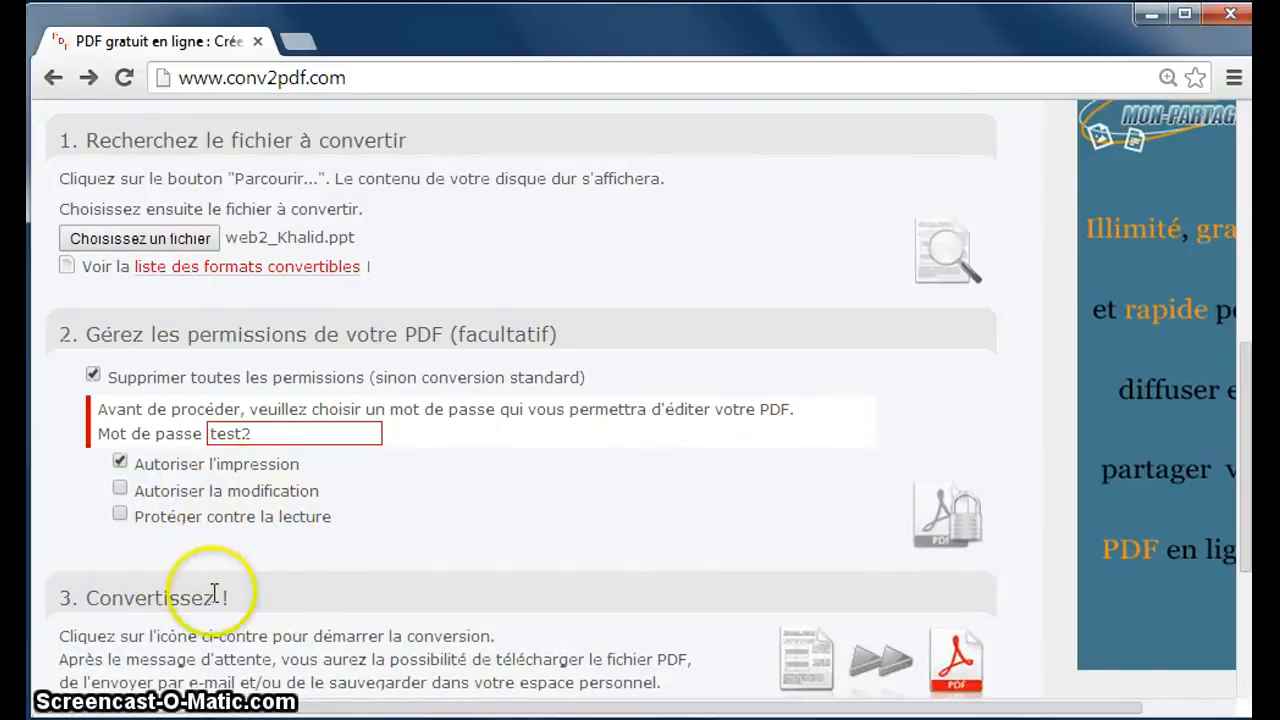
Convert web2_Khalid.ppt, download web2_Khalid.pdf (806 Ko) and open it in Adobe Reader.
scroll(215, 596, down, 2)
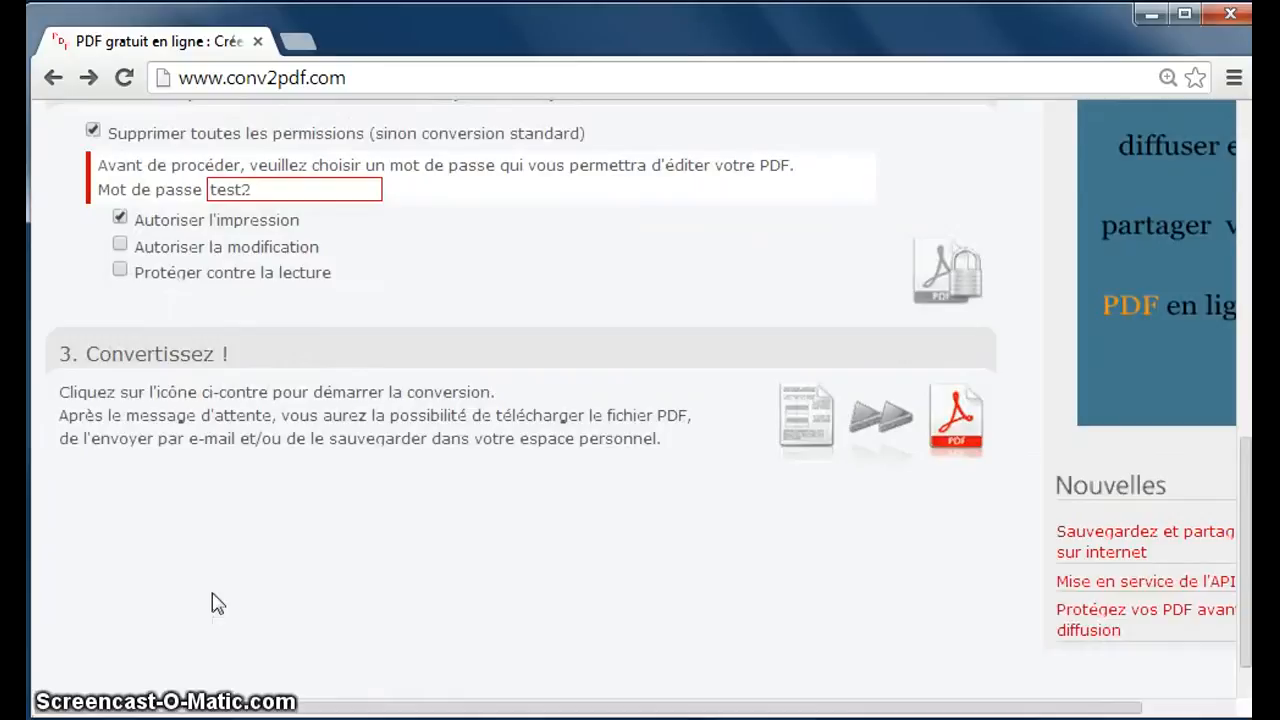
click(877, 431)
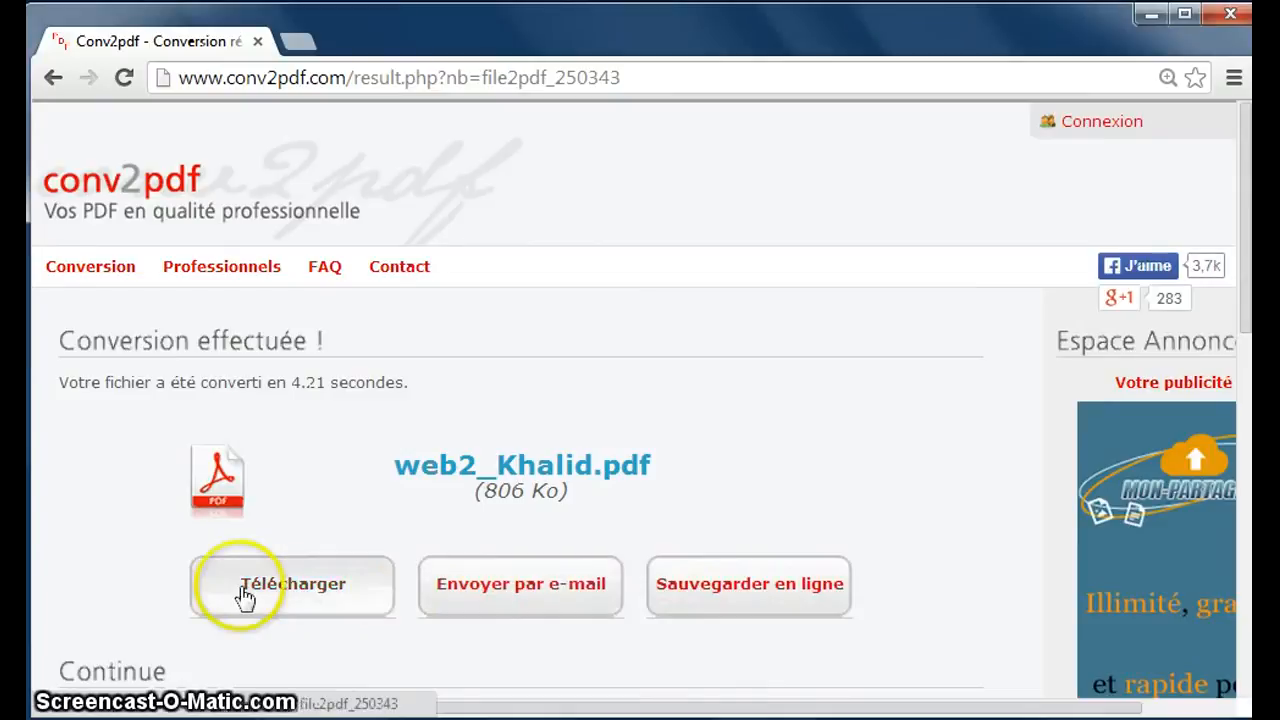
click(292, 600)
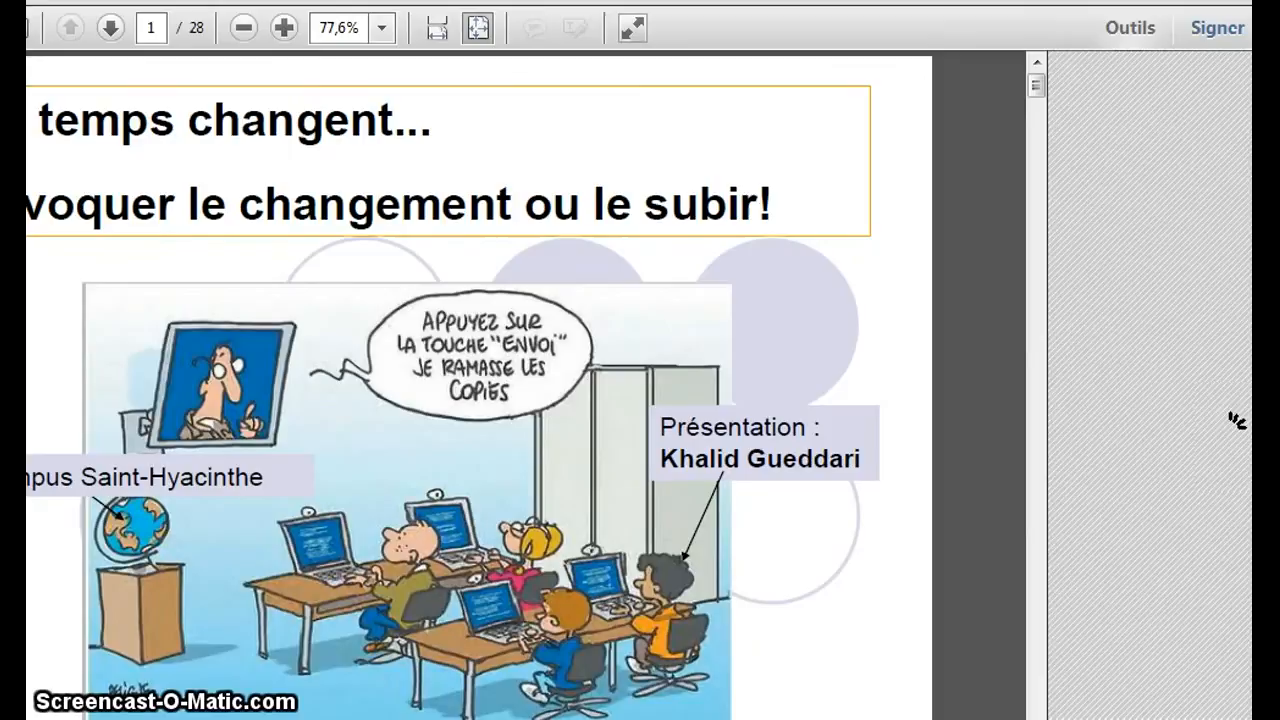
click(1279, 0)
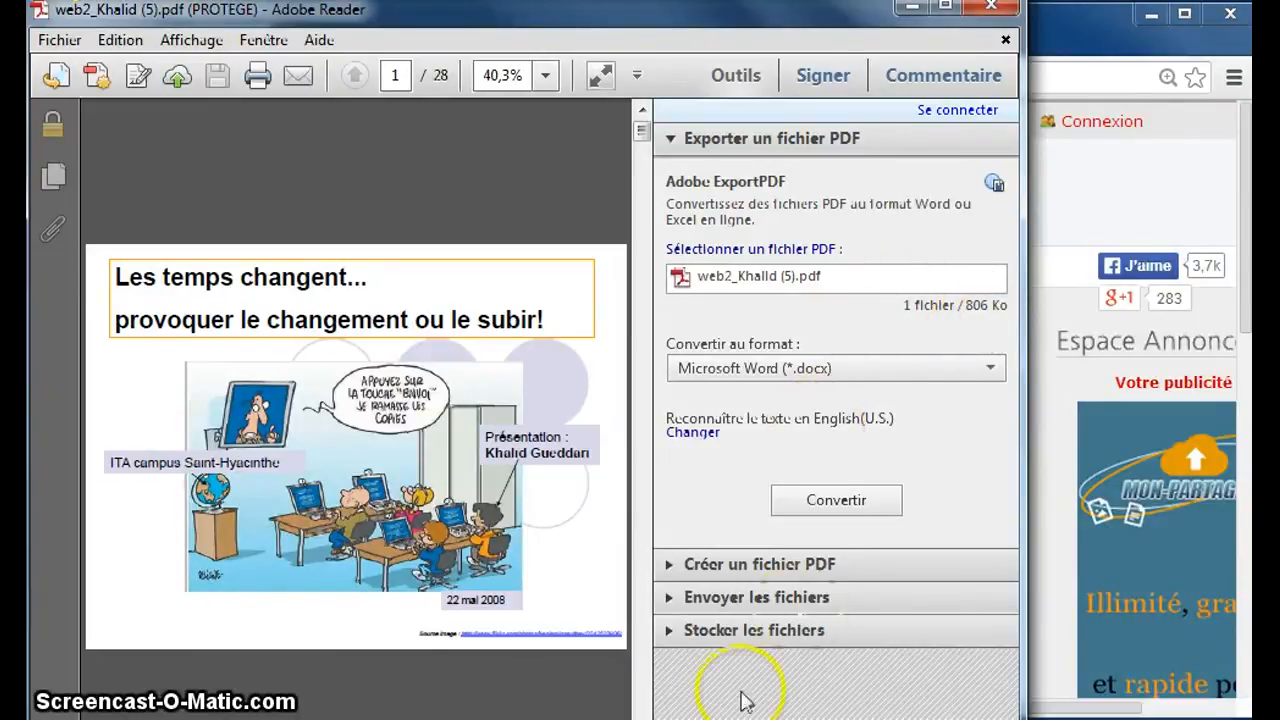
Widen the Reader window and page forward to slide 12 of 28, the web 2.0 definition.
scroll(355, 420, down, 1)
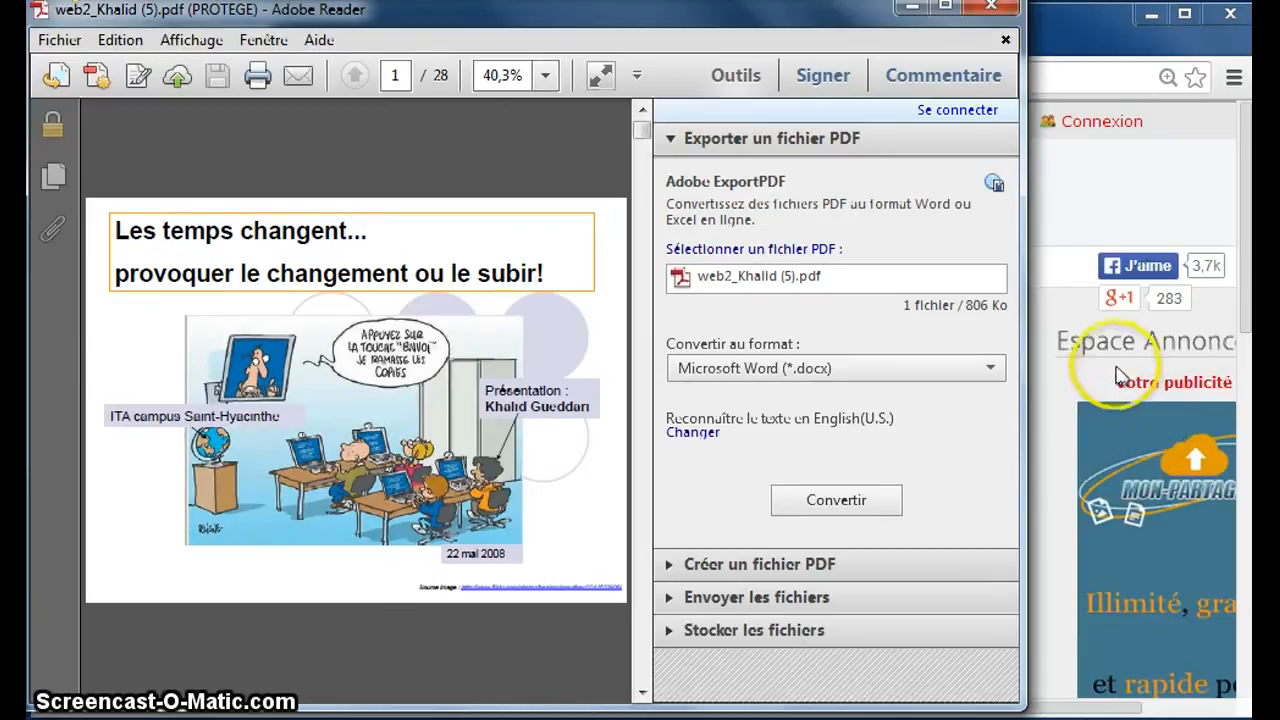
drag(1028, 323, 1240, 323)
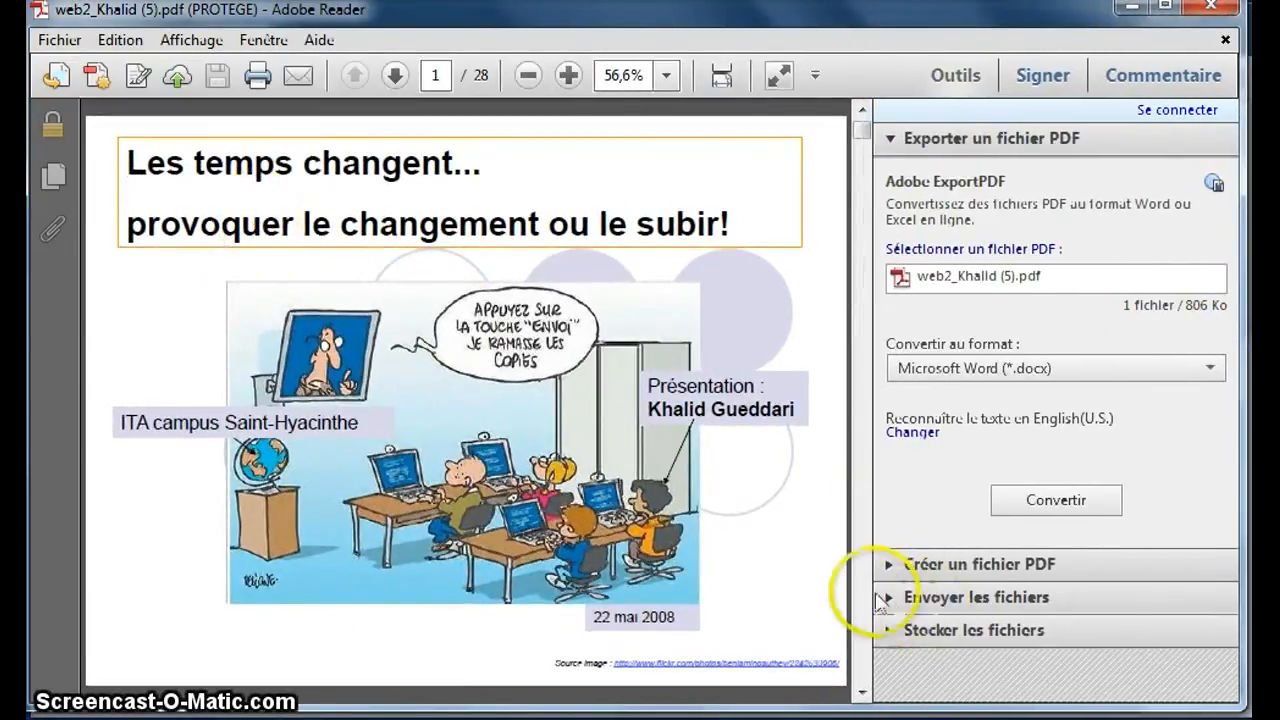
click(863, 650)
click(863, 640)
click(863, 640)
click(863, 640)
click(863, 640)
click(863, 640)
click(863, 640)
click(863, 640)
click(863, 640)
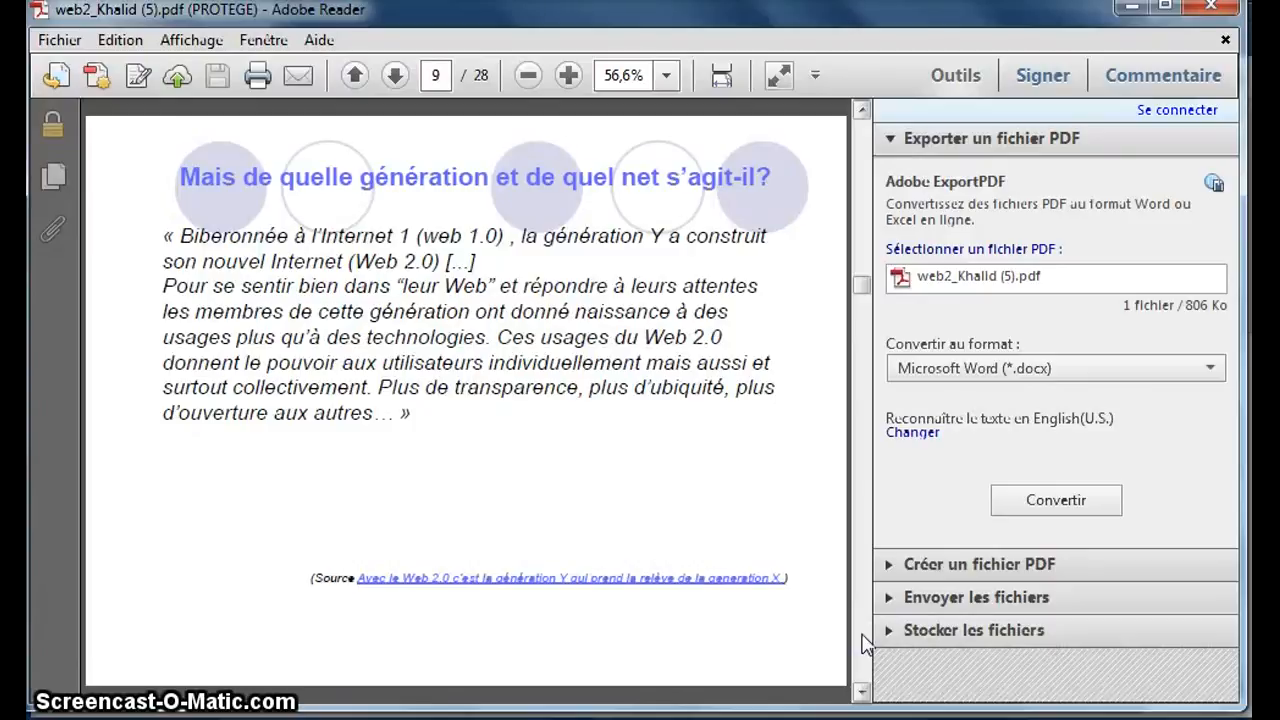
click(863, 640)
click(863, 640)
click(863, 640)
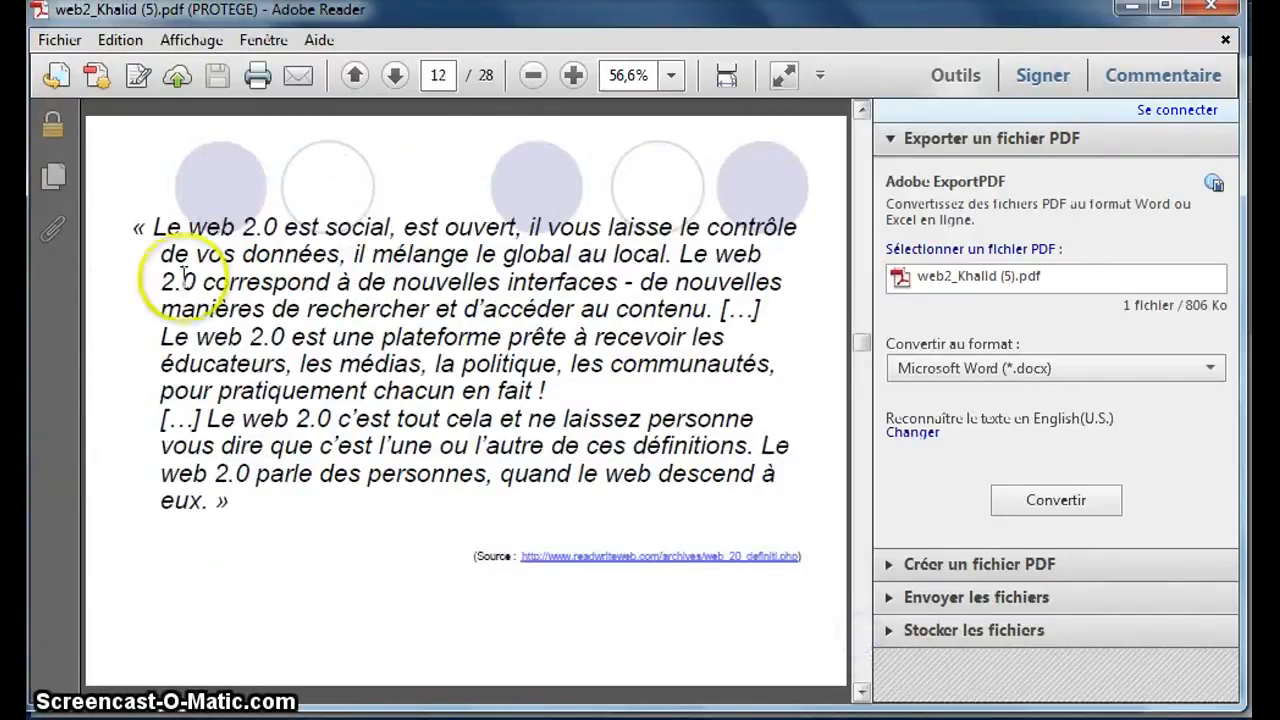